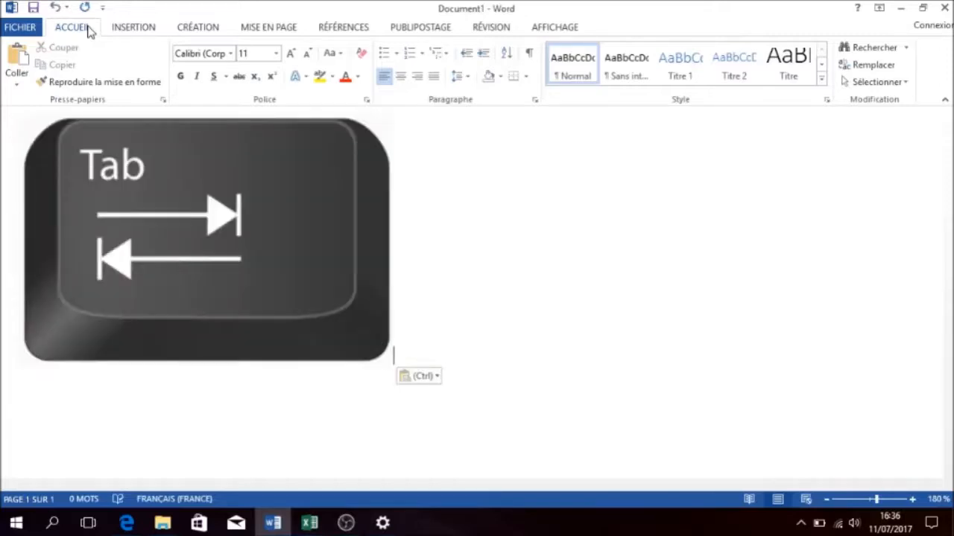
Remove the pasted Tab-key picture by undoing it, and display the ruler above the blank document
key("ctrl+z")
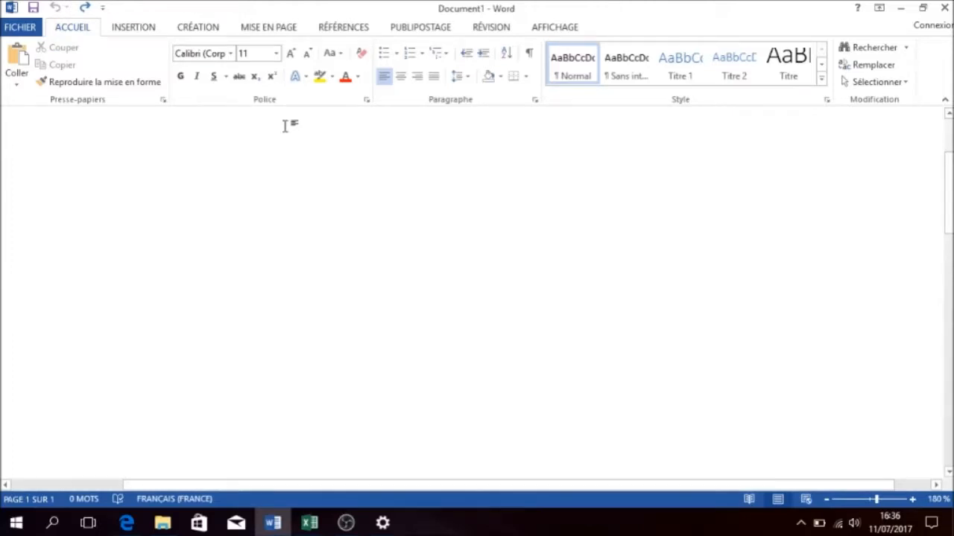
left_click(564, 28)
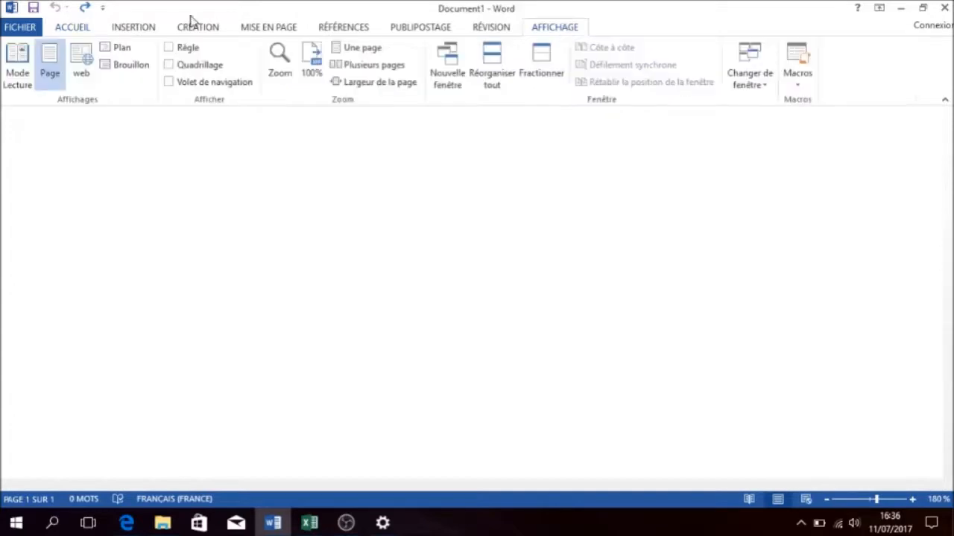
left_click(170, 47)
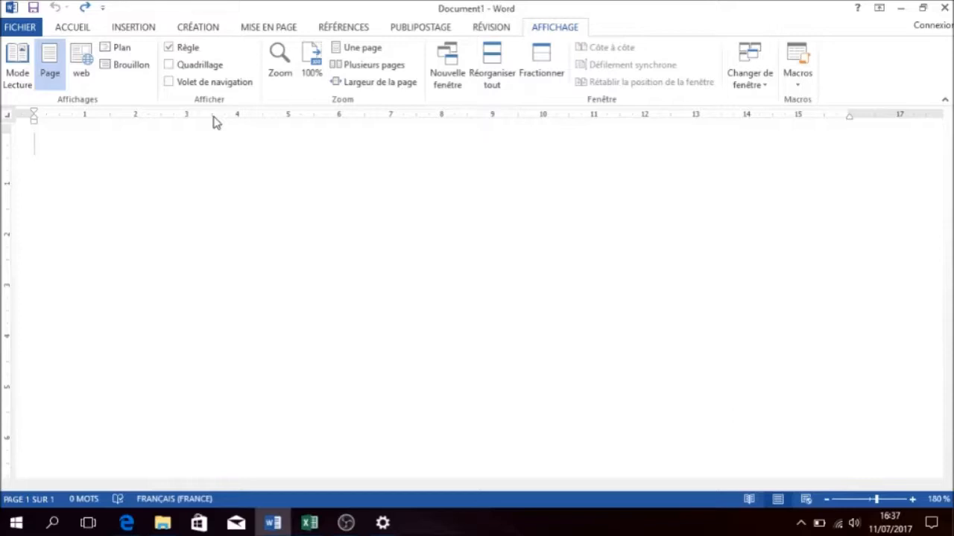
Define left-aligned tab stops without leaders at 3, 6, 9 and 12 cm for the first paragraph
key("Tab")
left_click(67, 28)
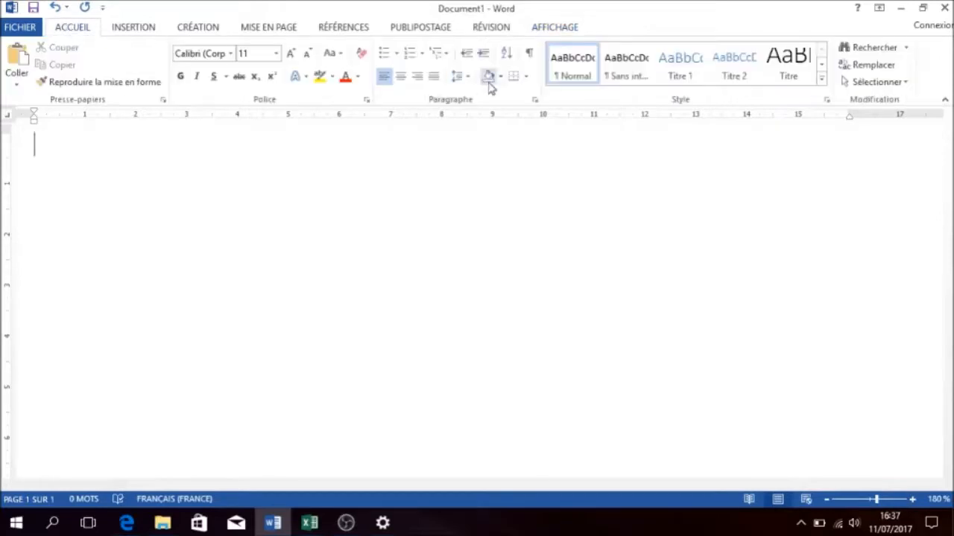
left_click(535, 100)
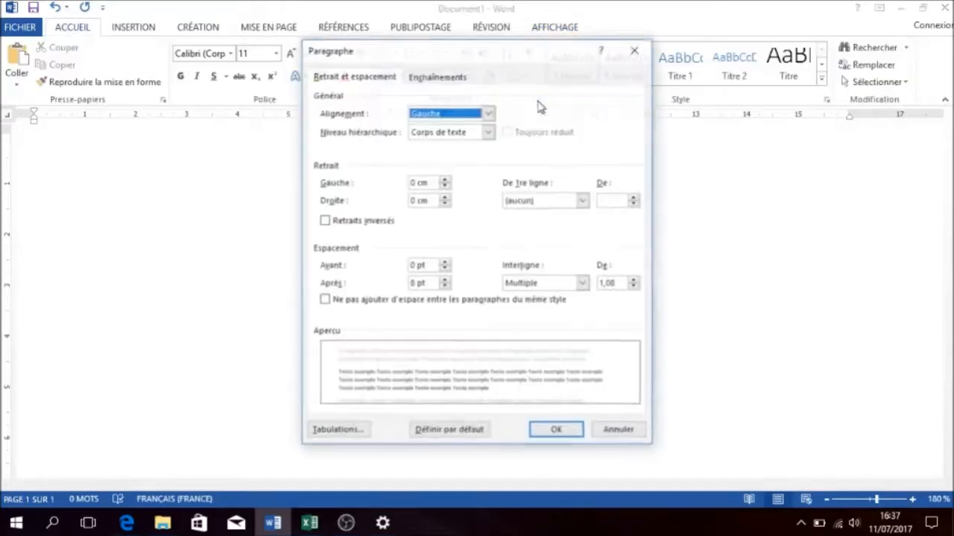
left_click(344, 430)
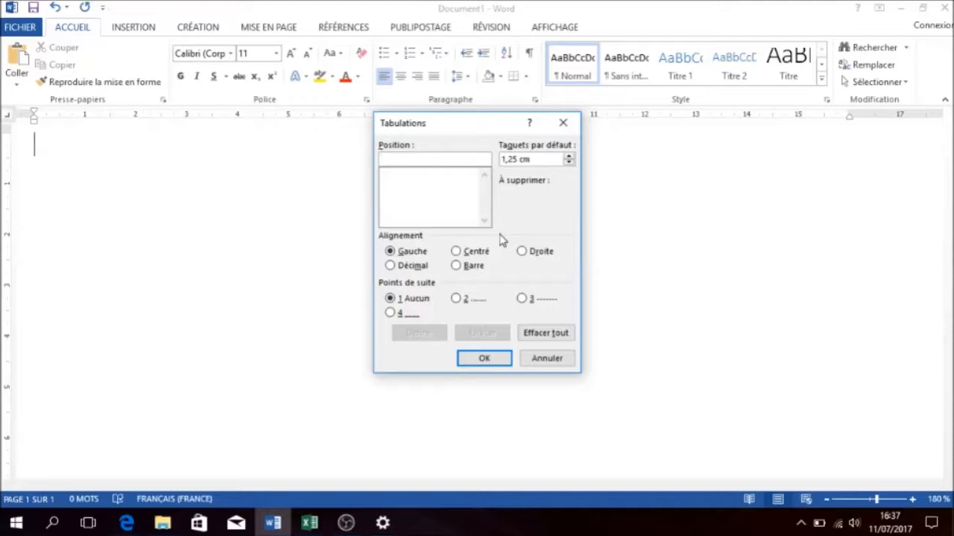
type("3")
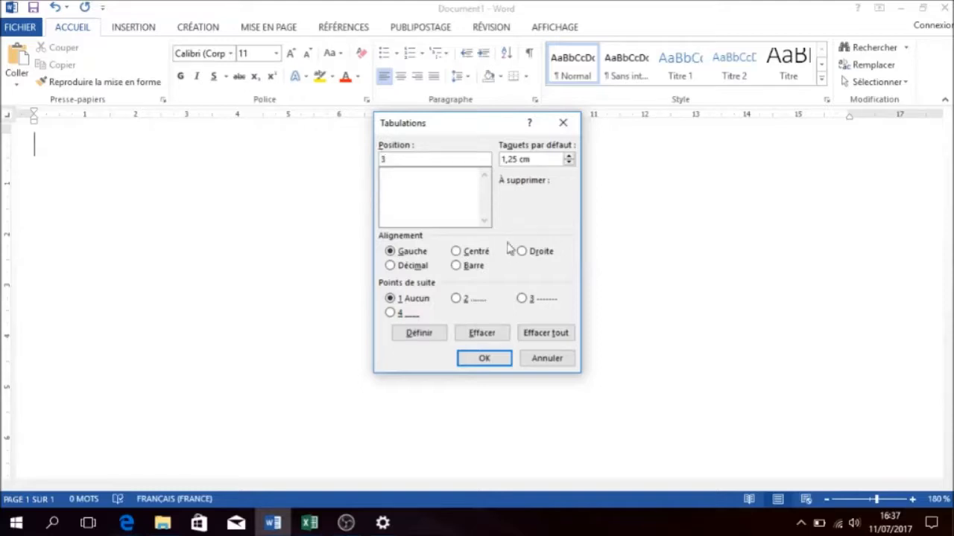
left_click(422, 333)
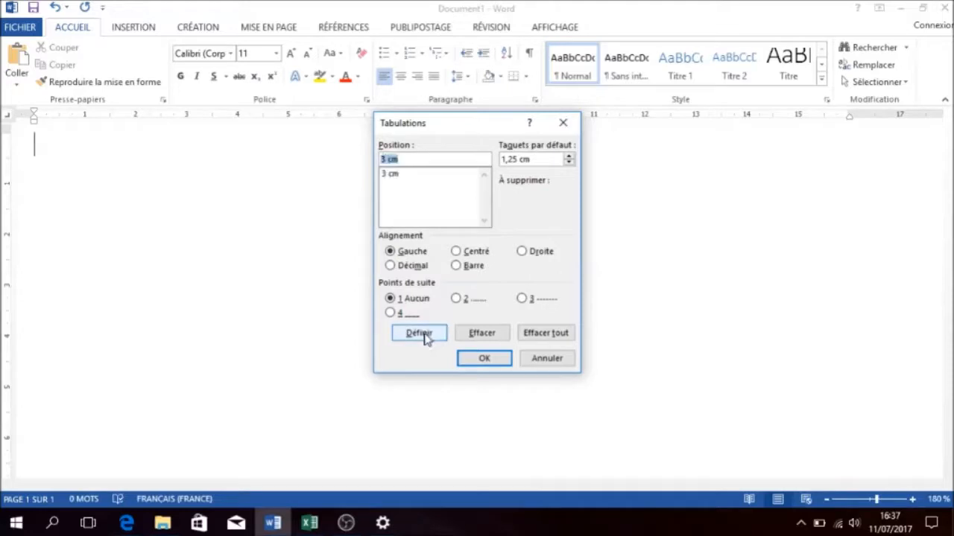
type("6")
left_click(422, 334)
type("9")
left_click(423, 337)
type("12")
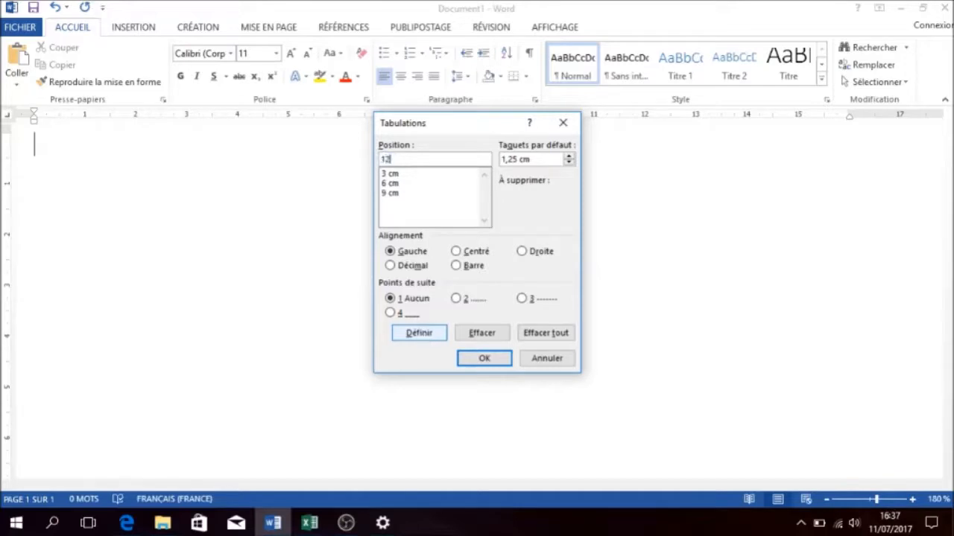
left_click(421, 337)
left_click(485, 359)
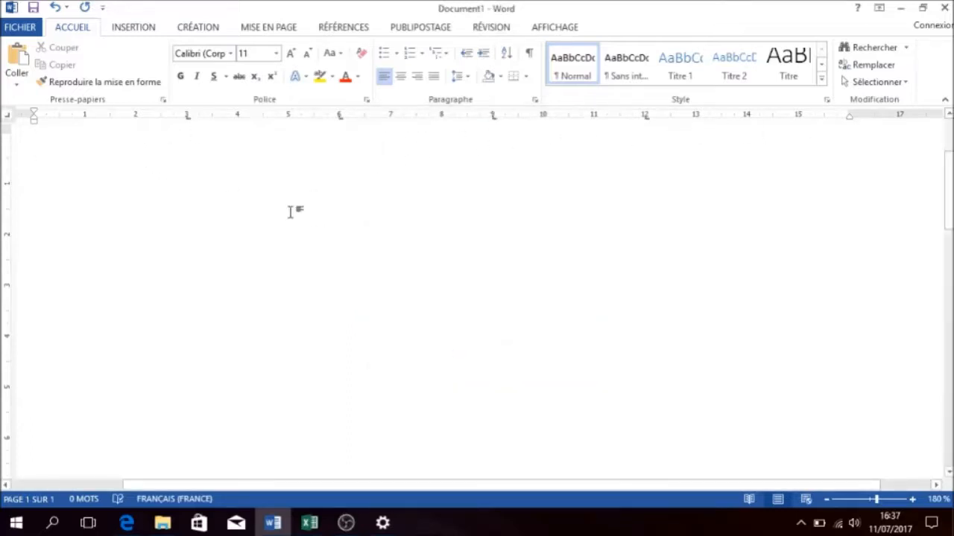
Enter the weekdays Lundi, Mardi, Mercredi, Jeudi and Vendredi on the first line, separated by tabs
type("Lundi")
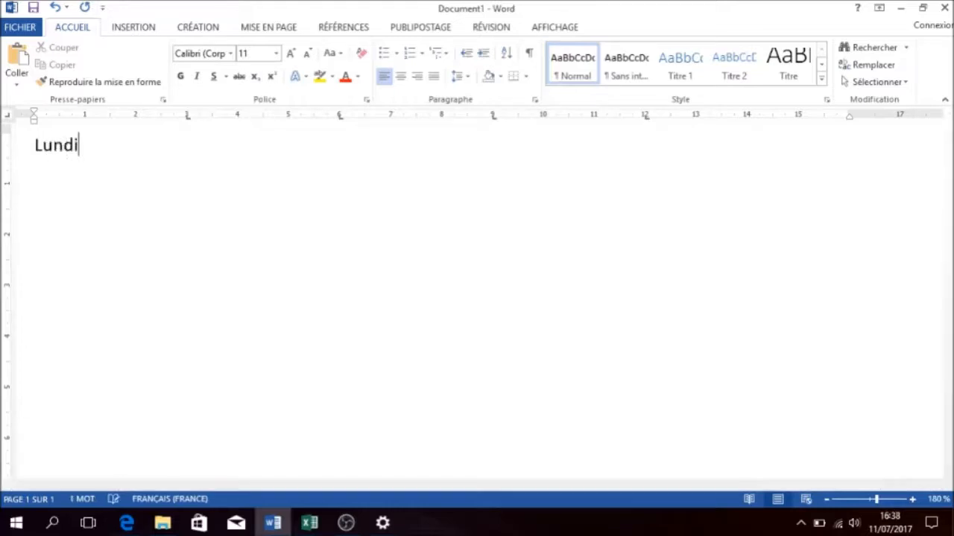
key("Tab")
type("Mardi")
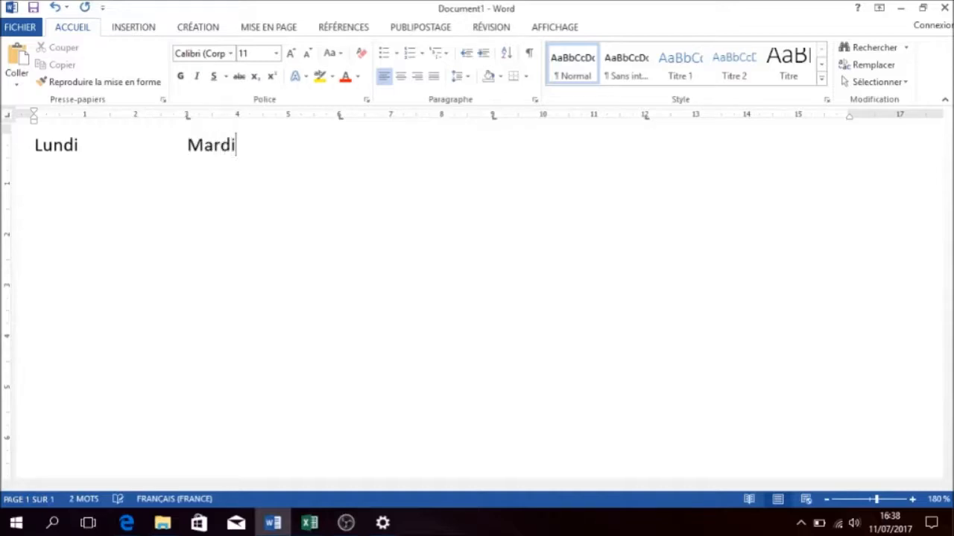
key("Tab")
type("Mercredi")
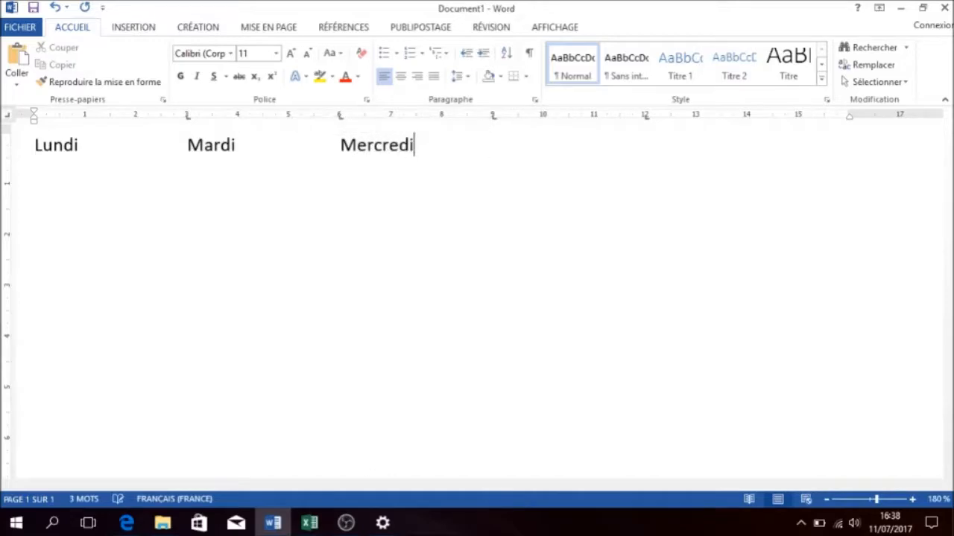
key("Tab")
type("Jeudi")
key("Tab")
type("Vendredi")
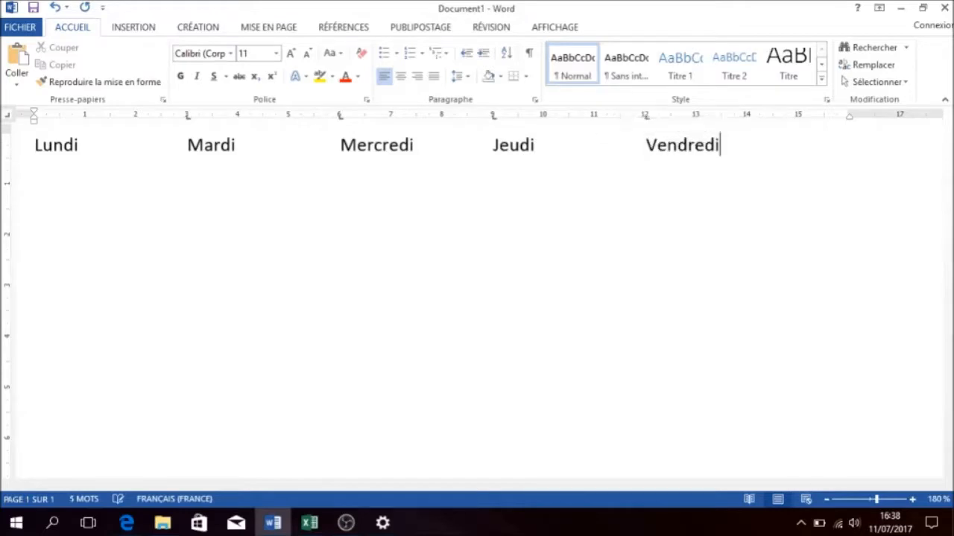
Add a second tab-aligned line under the weekdays with Frites, Pâtes, Riz, P. de terre and Lentilles
key("Return")
type("Frites")
key("Tab")
type("Pâtes")
key("Tab")
type("Riz\t")
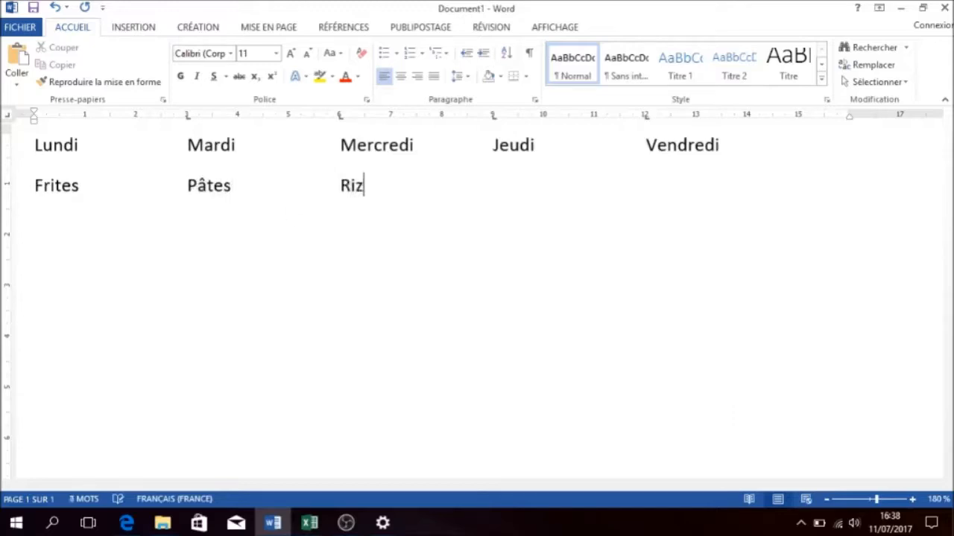
type("P. de terre")
key("Tab")
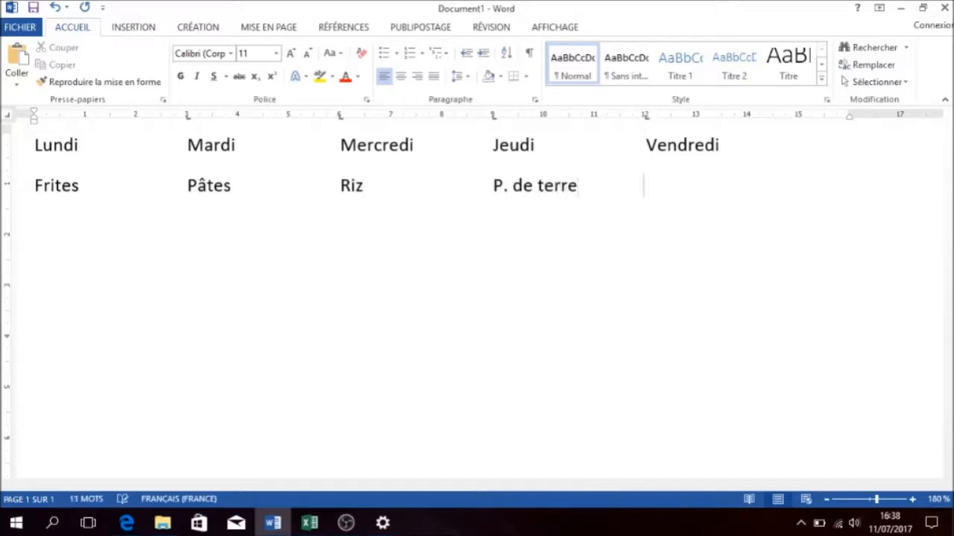
type("Lentilles")
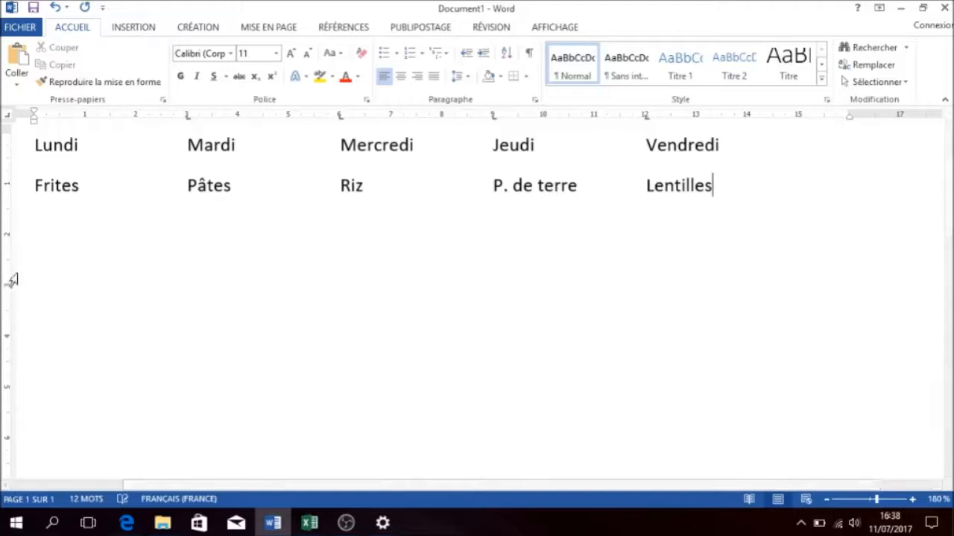
Write "Couque au chocolat" on a new line below the food row
left_click(41, 243)
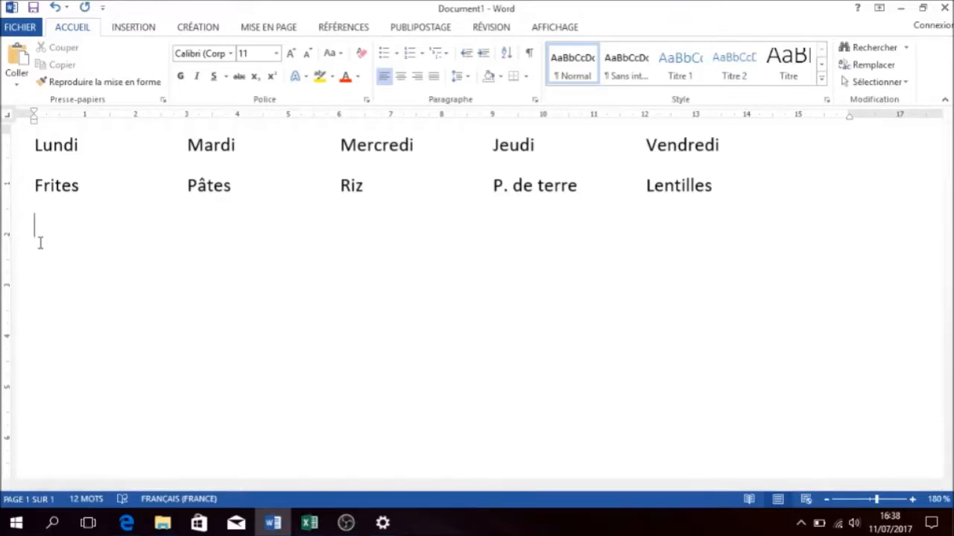
type("Couque")
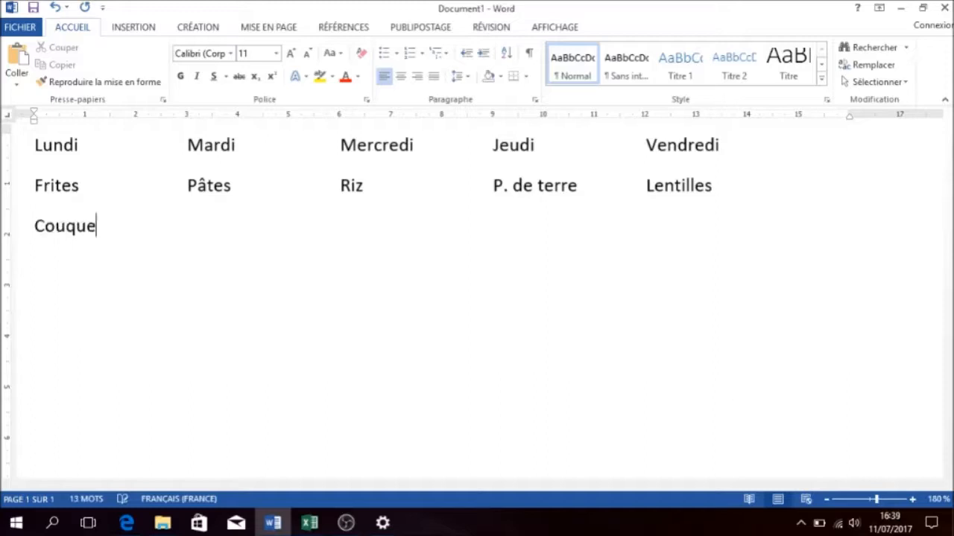
type(" au chocolat")
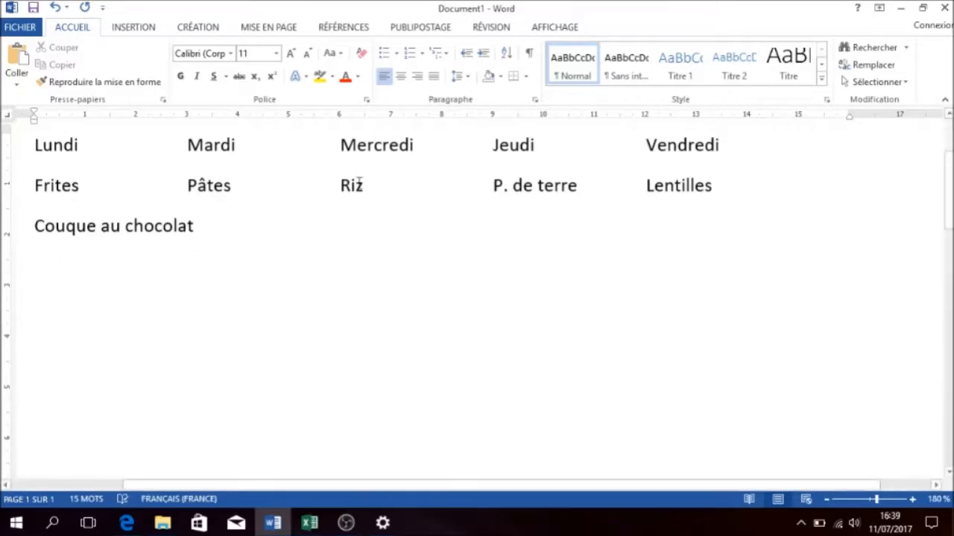
Define a left-aligned tab stop at 7 cm with dotted leader style 2 for the "Couque au chocolat" line
left_click(533, 102)
left_click(335, 431)
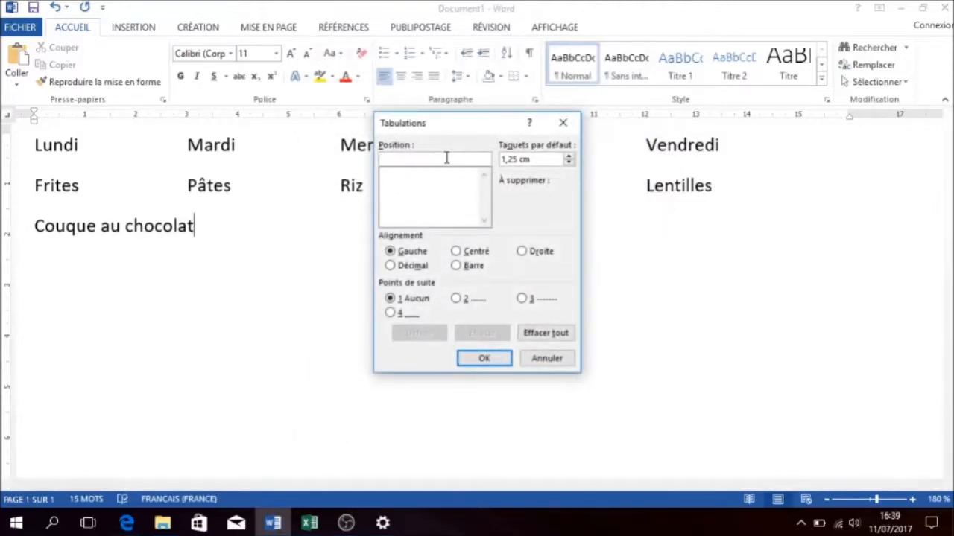
type("7")
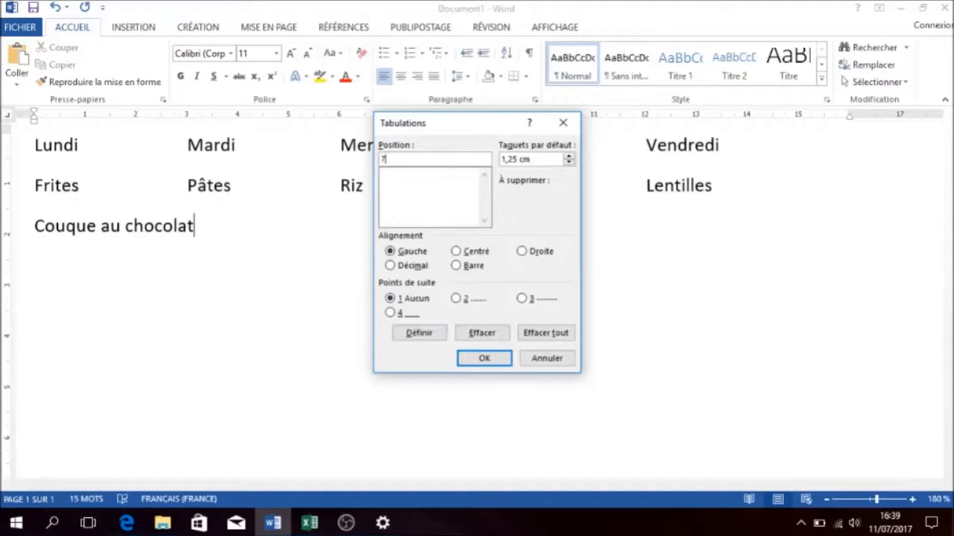
left_click(456, 299)
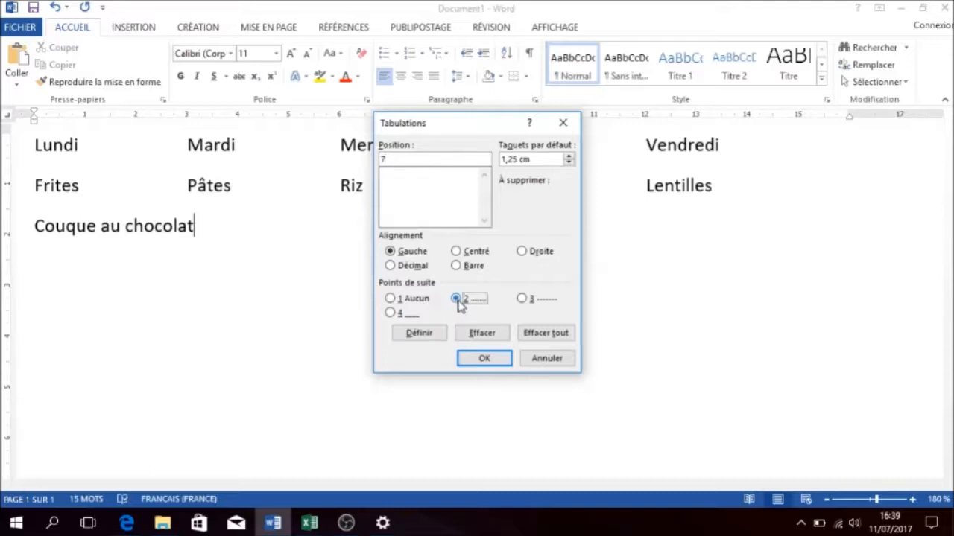
left_click(427, 335)
left_click(495, 359)
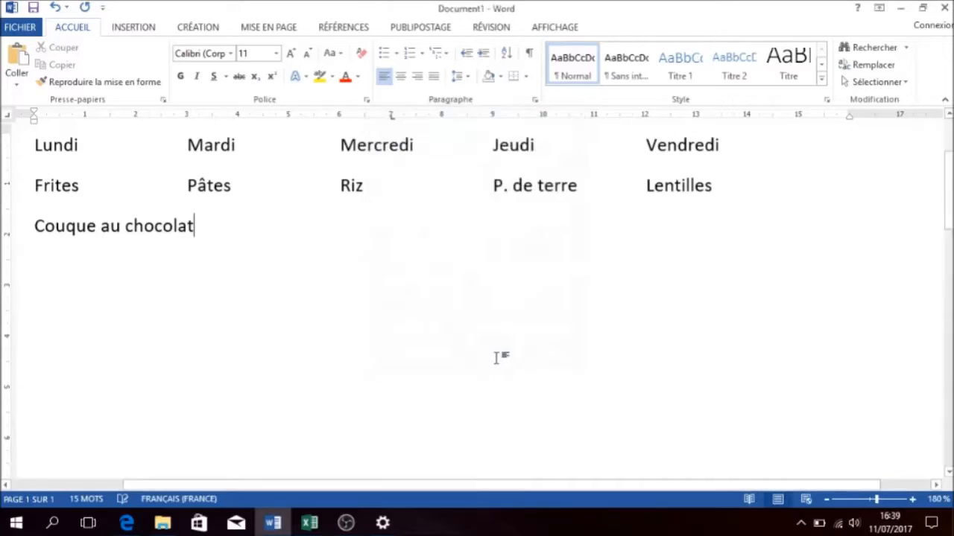
Add the tabbed price 0,90 to "Couque au chocolat" and a new line "Gosette aux pommes" priced 1,00
key("Tab")
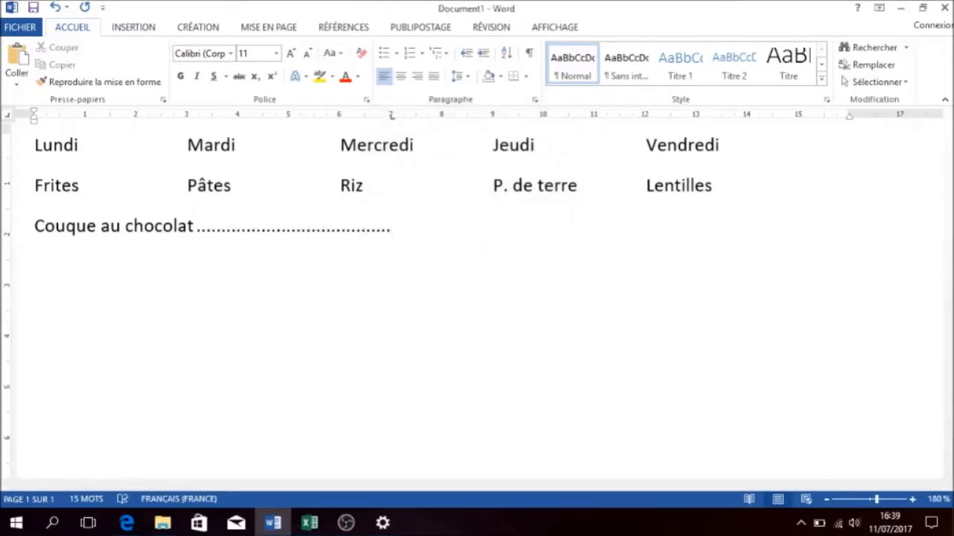
type("0,90")
key("Return")
type("Gosette aux pommes")
key("Tab")
type("1,00")
key("Return")
Add tabbed price lines for "Suisse longue" at 1,15 and "Suisse ronde" at 1,15
type("Suisse longue")
key("Tab")
type("1,15")
key("Return")
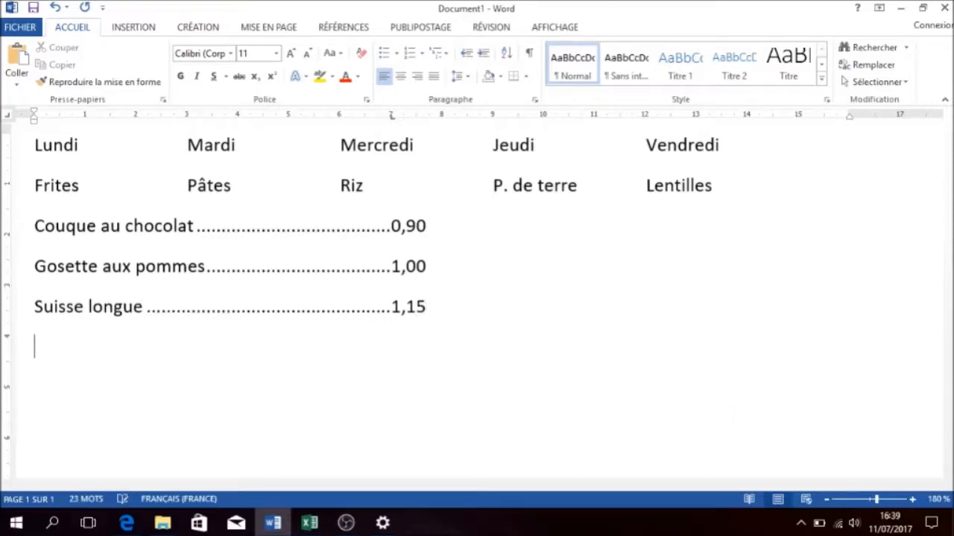
type("Suisse ronde")
key("Tab")
type("1,15")
key("Return")
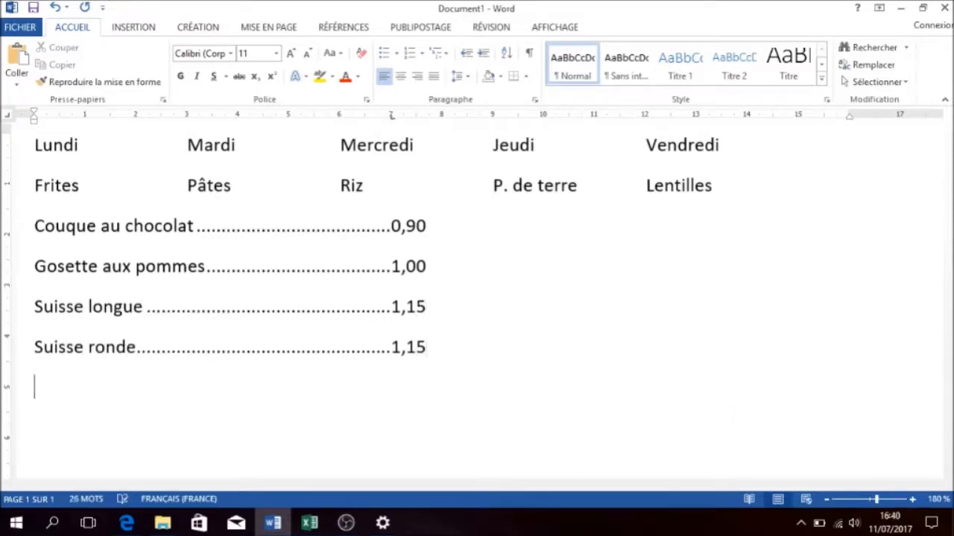
type("!croissant")
key("BackSpace")
key("BackSpace")
key("BackSpace")
key("BackSpace")
key("BackSpace")
key("BackSpace")
key("BackSpace")
key("BackSpace")
key("BackSpace")
key("BackSpace")
Add tabbed price lines for "Croissant au beurre" at 0,75 and "Croissant aux amandes" at 1,20
type("Croissant au beurre")
key("Tab")
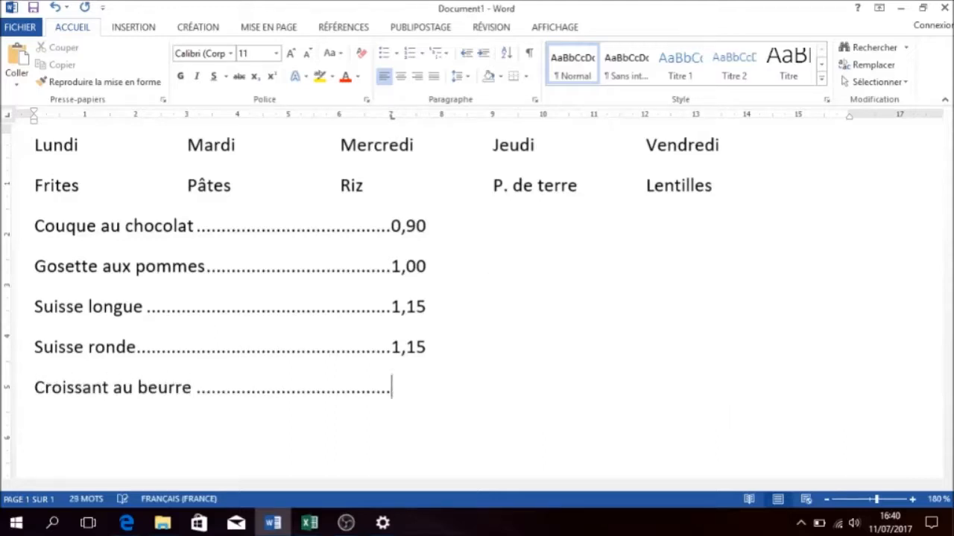
type("0,75 Croissant aux amandes")
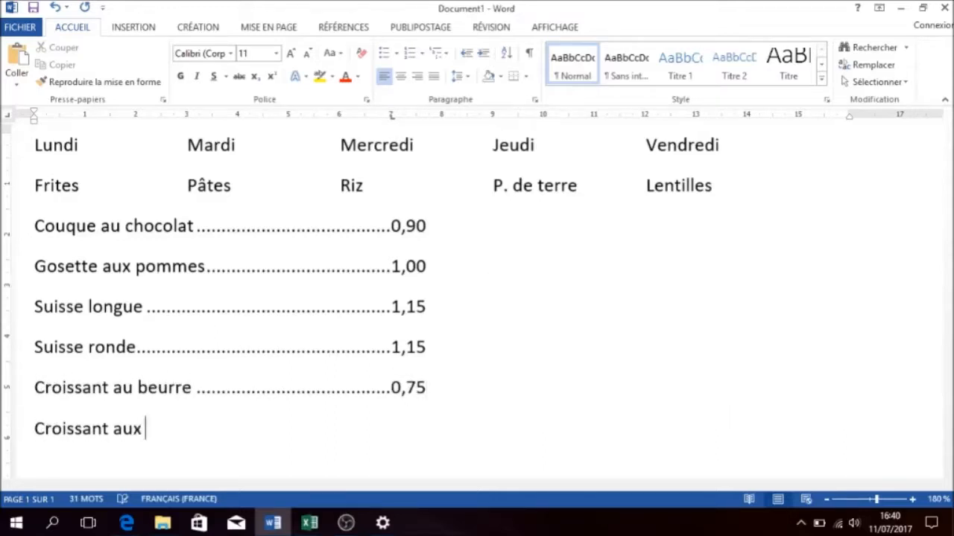
key("Tab")
type("1,20")
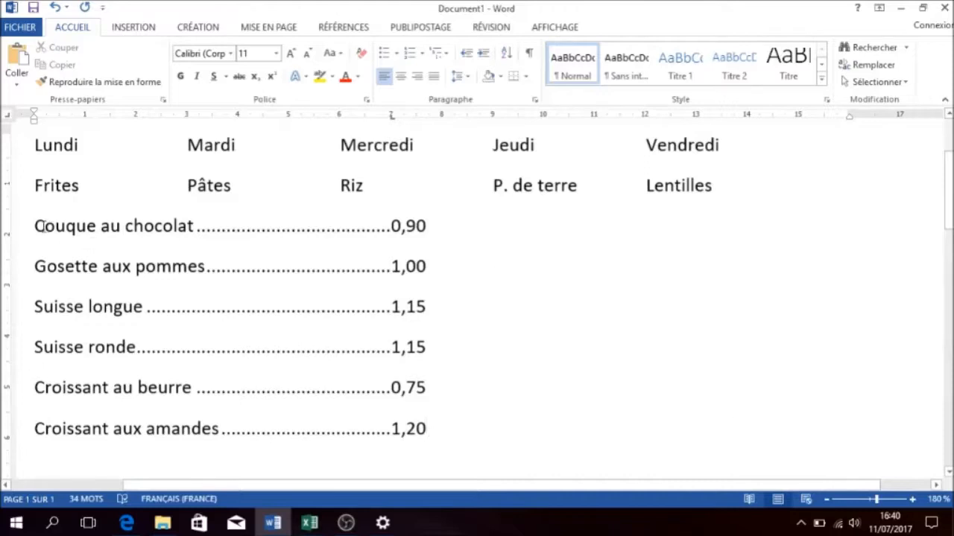
Try moving the tab stop of all six pastry price lines to about 15 cm on the ruler, and undo the move
left_click_drag(34, 224, 363, 386)
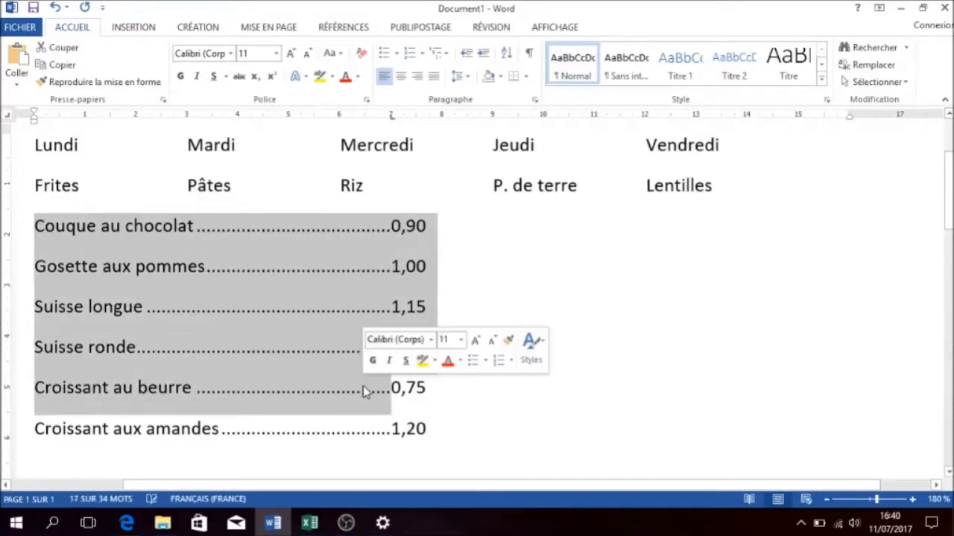
left_click(437, 427)
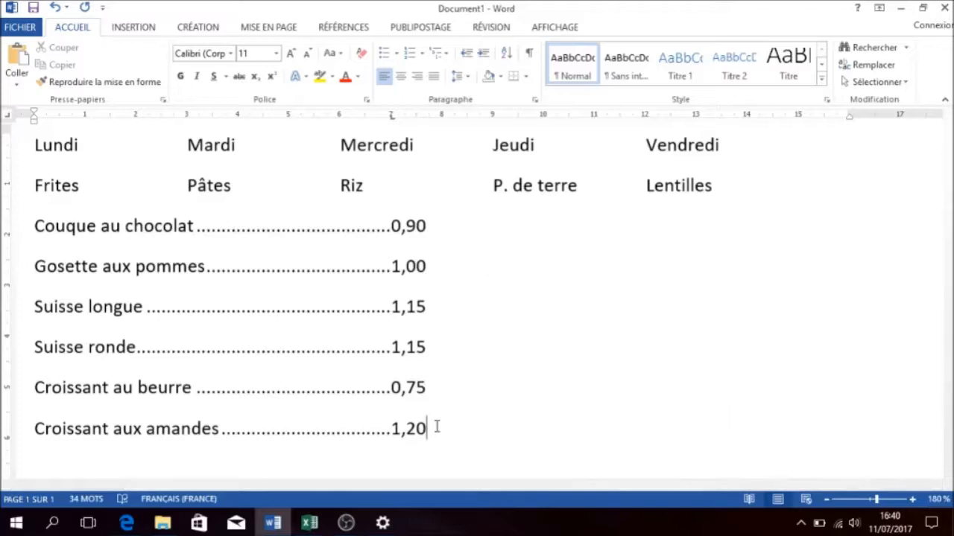
left_click_drag(436, 427, 72, 230)
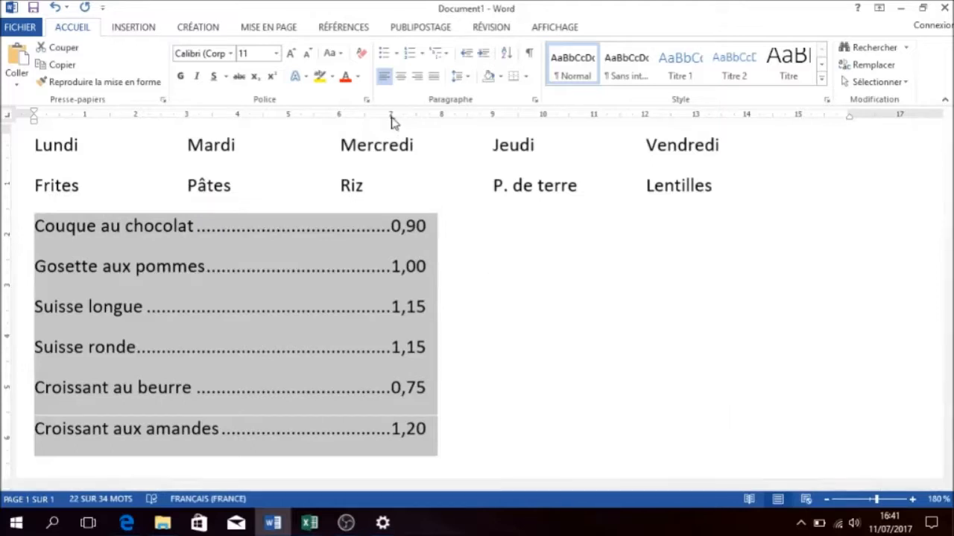
left_click_drag(392, 118, 803, 121)
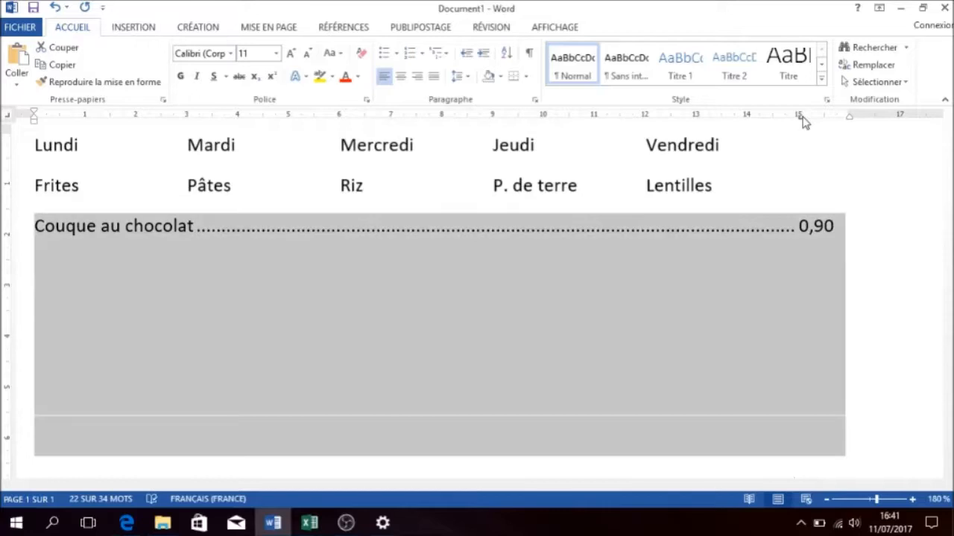
key("ctrl+z")
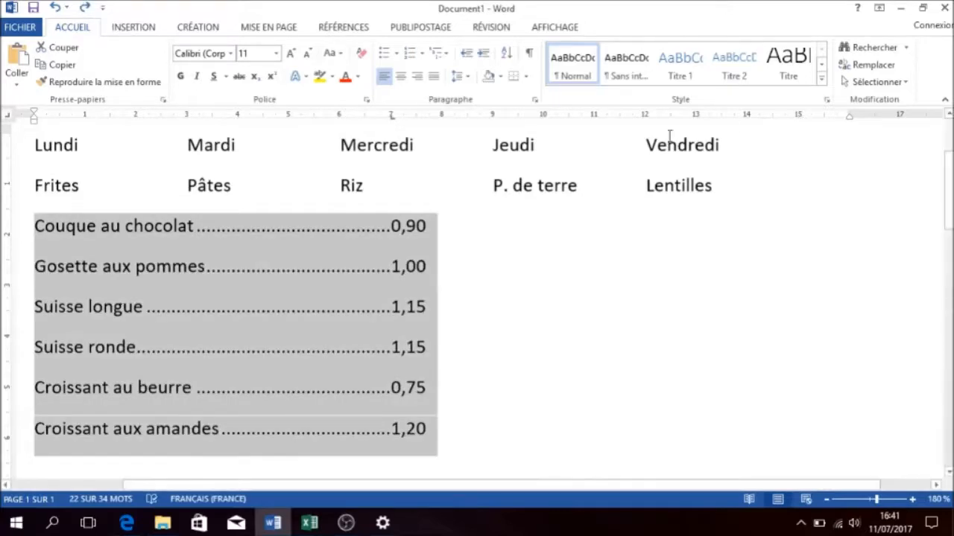
Move the dotted-leader tab stop of all six pastry price lines to 14 cm on the ruler
left_click_drag(391, 117, 747, 121)
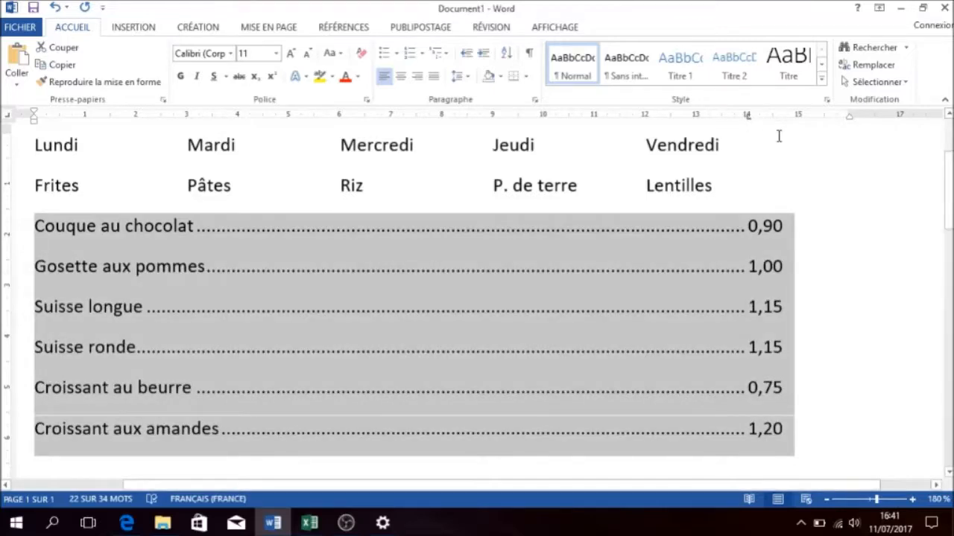
left_click(755, 276)
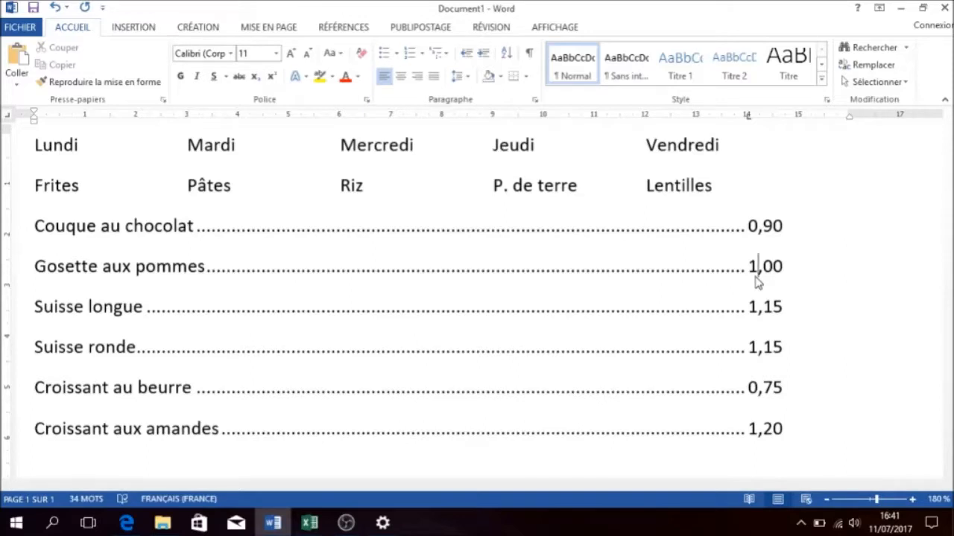
Clear the 14 cm tab stop from all six pastry price lines, from "Couque au chocolat" to "Croissant aux amandes"
left_click(793, 429)
left_click_drag(792, 429, 83, 233)
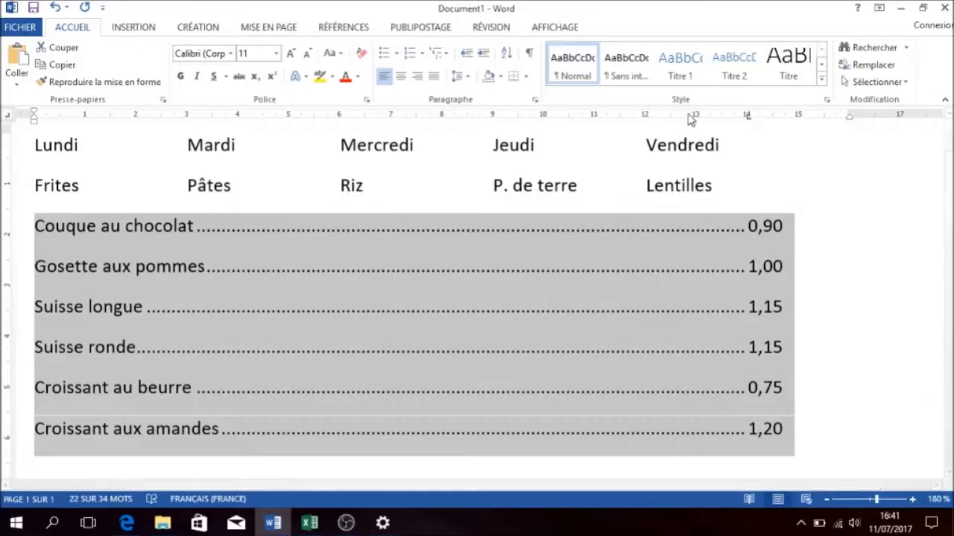
double_click(748, 116)
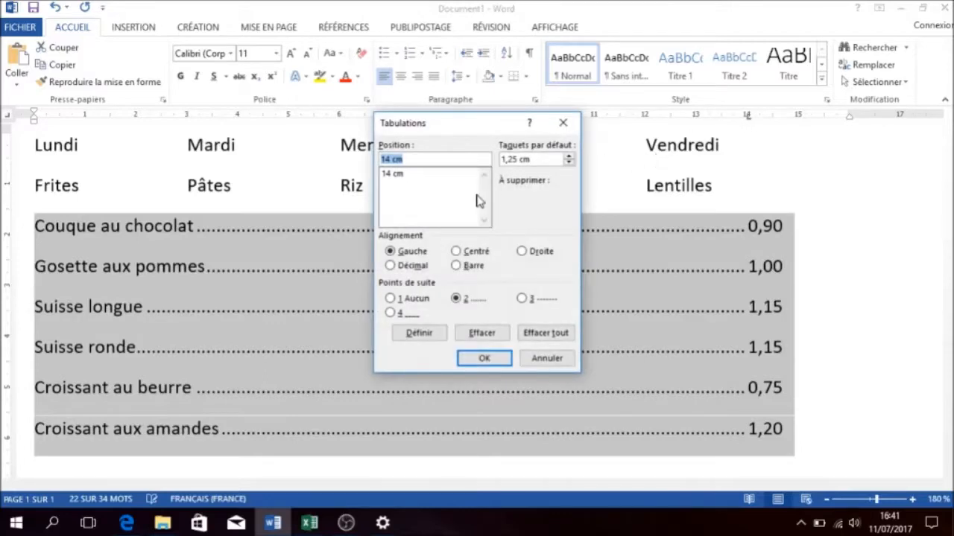
left_click(488, 336)
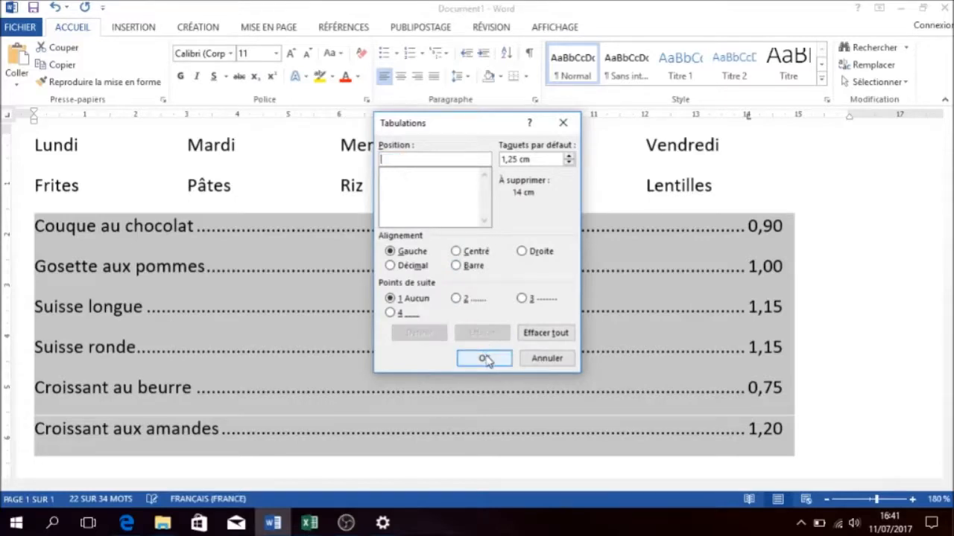
left_click(484, 359)
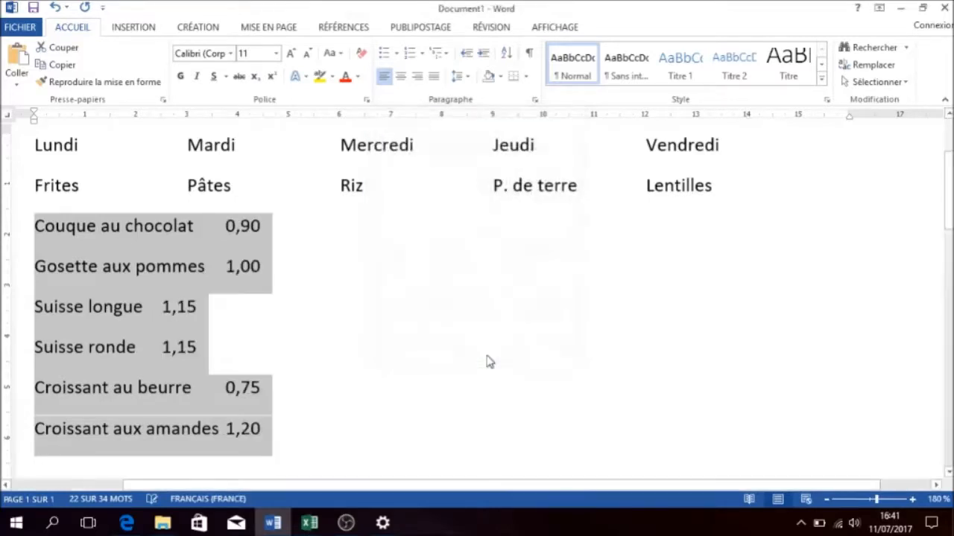
left_click(356, 328)
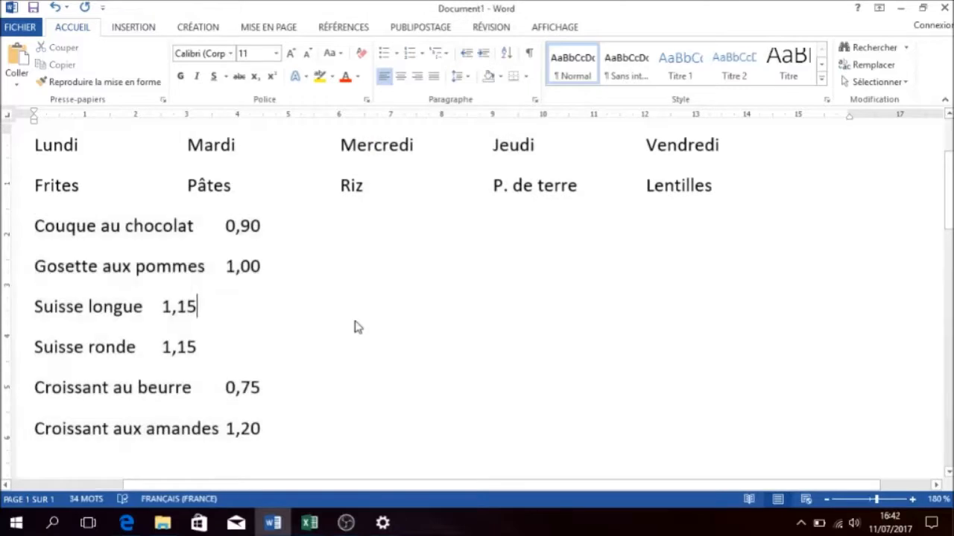